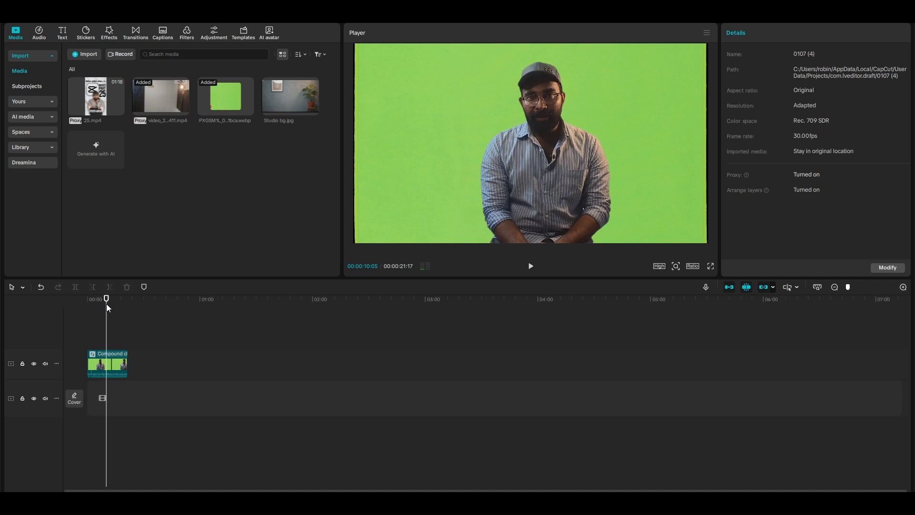
Place Studio bg.jpg on the main track beneath the green-screen compound clip, matching that clip's length
{"action": "left_click", "coordinate": [294, 93]}
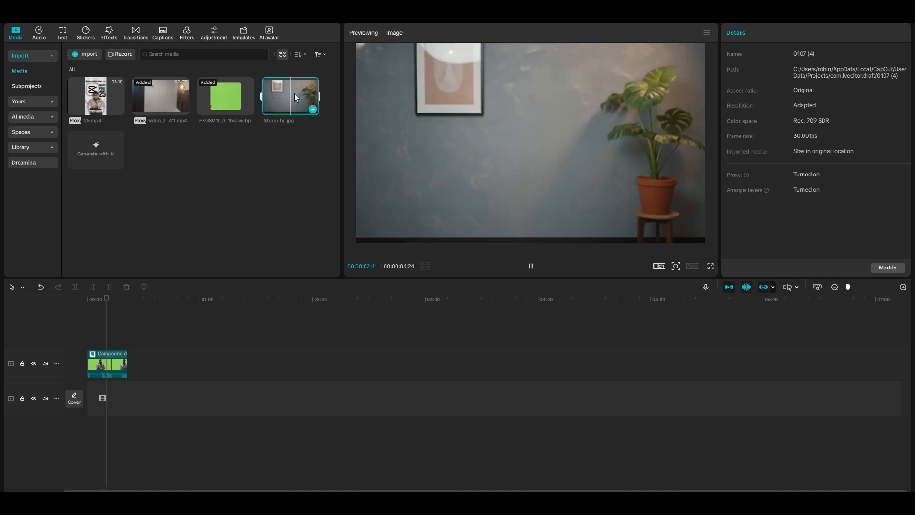
{"action": "left_click_drag", "start_coordinate": [288, 97], "coordinate": [126, 393]}
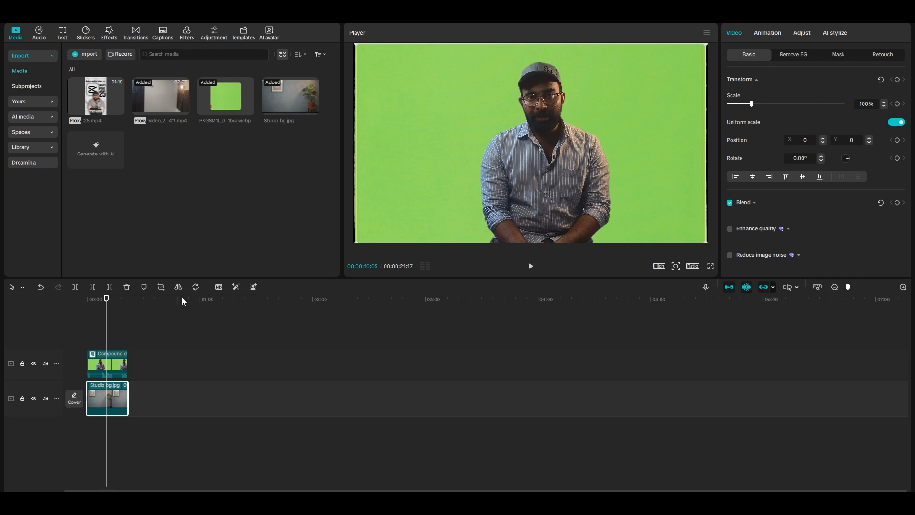
Enable chroma key background removal on the compound clip and sample the green backdrop as the key colour
{"action": "left_click", "coordinate": [117, 368]}
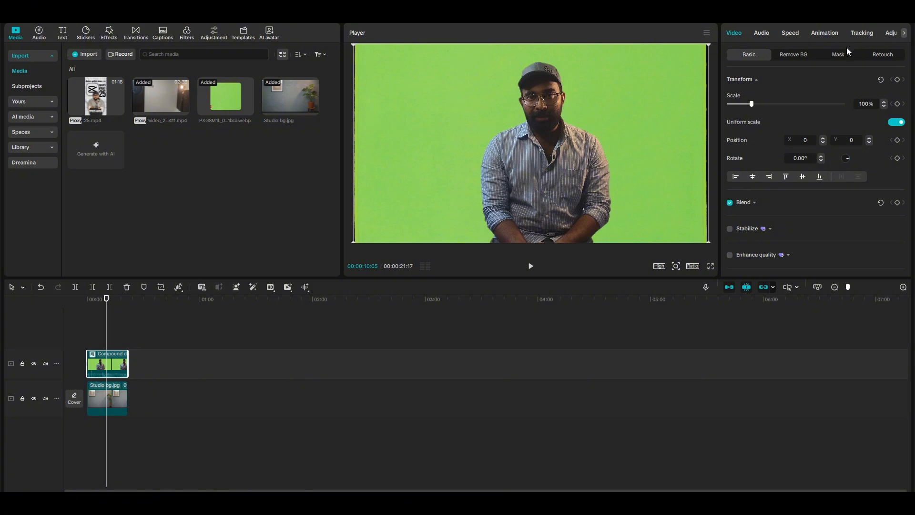
{"action": "left_click", "coordinate": [790, 55]}
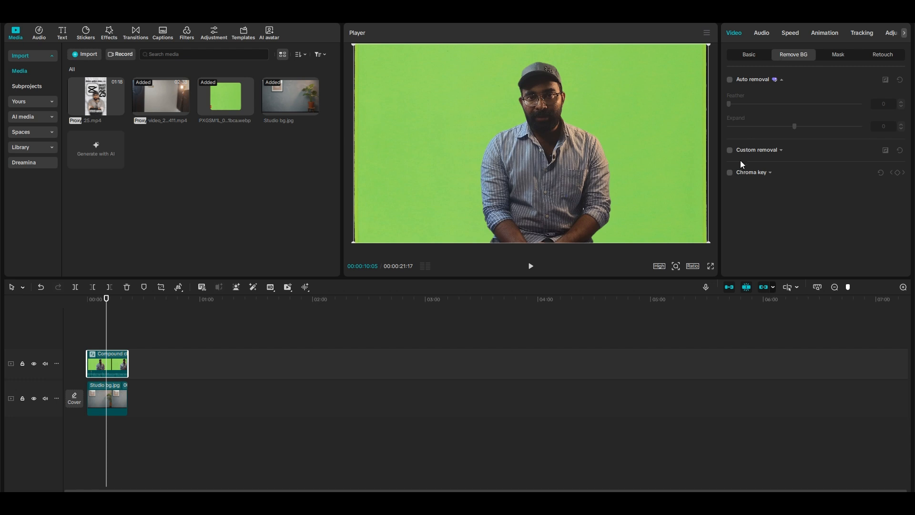
{"action": "left_click", "coordinate": [732, 173]}
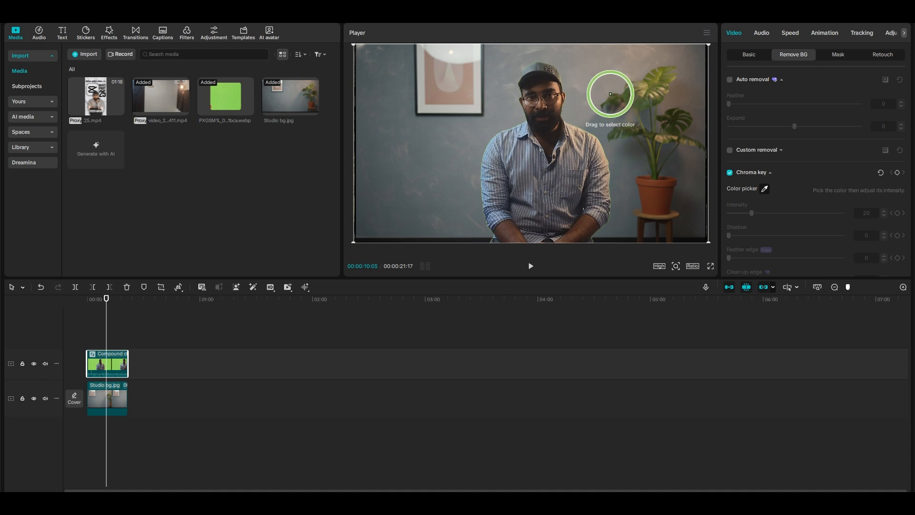
{"action": "left_click", "coordinate": [597, 84]}
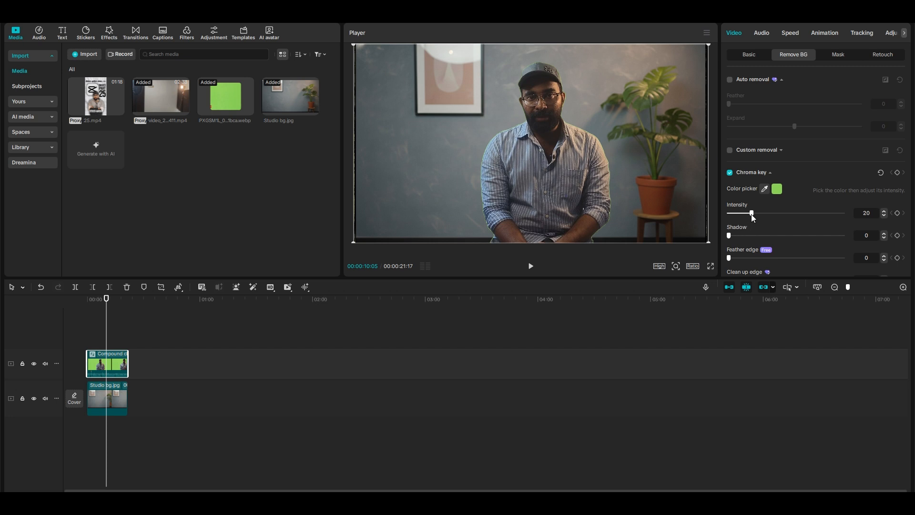
Set the chroma key intensity to 31, shadow to 25, feather edge to 64 and clean up edge to 57
{"action": "mouse_move", "coordinate": [753, 214]}
{"action": "left_mouse_down"}
{"action": "mouse_move", "coordinate": [778, 214]}
{"action": "mouse_move", "coordinate": [723, 213]}
{"action": "mouse_move", "coordinate": [765, 215]}
{"action": "mouse_move", "coordinate": [759, 221]}
{"action": "left_mouse_up"}
{"action": "scroll", "coordinate": [742, 229], "scroll_direction": "down", "scroll_amount": 1}
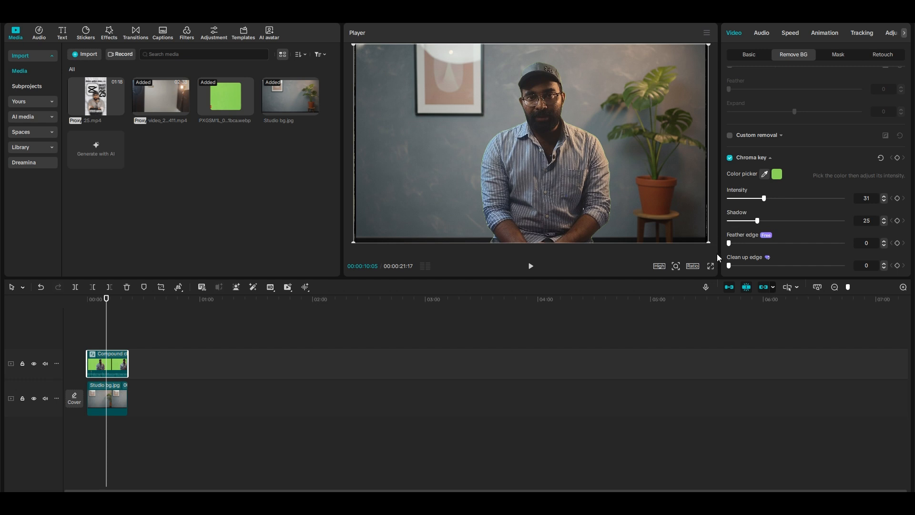
{"action": "left_click_drag", "start_coordinate": [731, 243], "coordinate": [803, 241]}
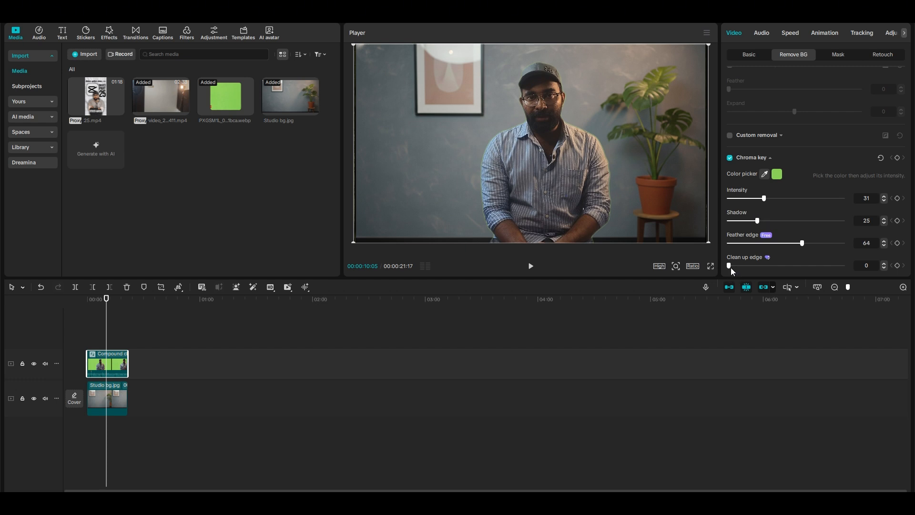
{"action": "left_click_drag", "start_coordinate": [767, 266], "coordinate": [795, 268]}
Play the keyed clip from about 5 seconds in to check the subject's edges against the studio background
{"action": "left_click", "coordinate": [98, 300]}
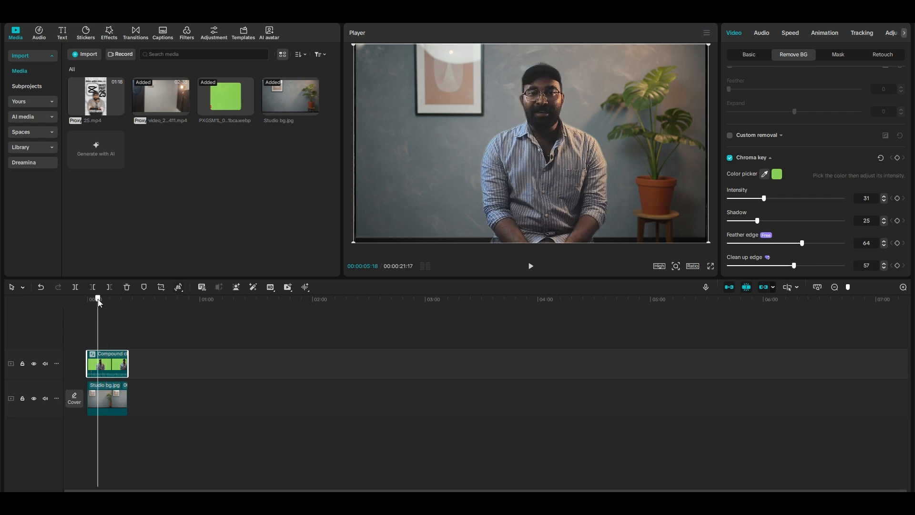
{"action": "left_click", "coordinate": [531, 266]}
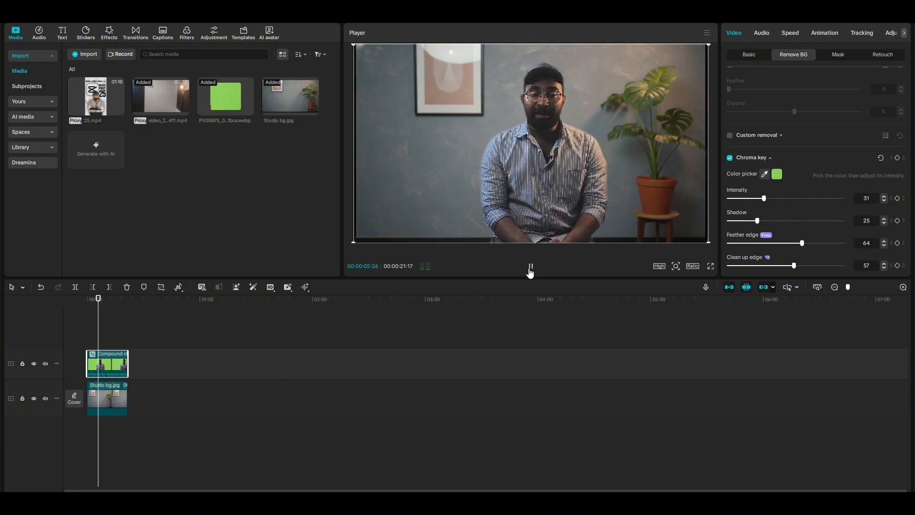
{"action": "left_click", "coordinate": [530, 267]}
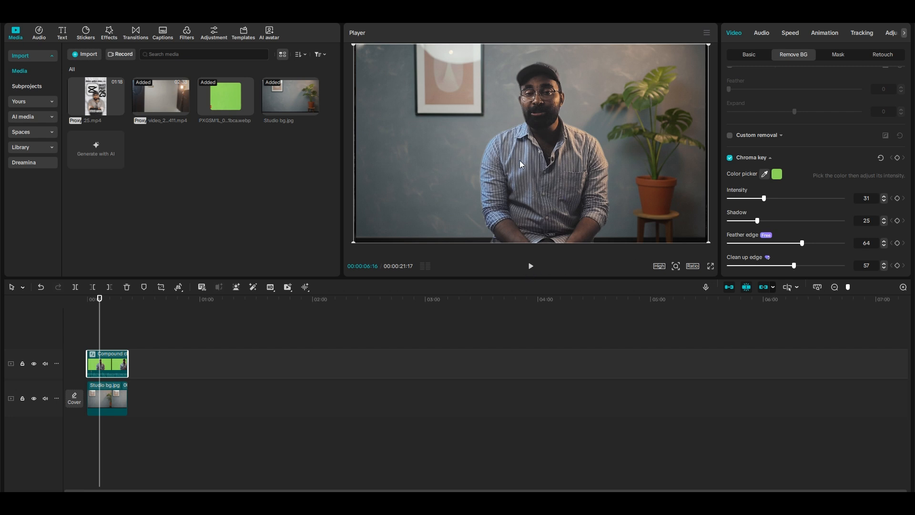
Change the chroma key intensity to 11 and shadow to 22, and set feather edge and clean up edge to 0
{"action": "left_click_drag", "start_coordinate": [763, 199], "coordinate": [757, 223]}
{"action": "double_click", "coordinate": [803, 244]}
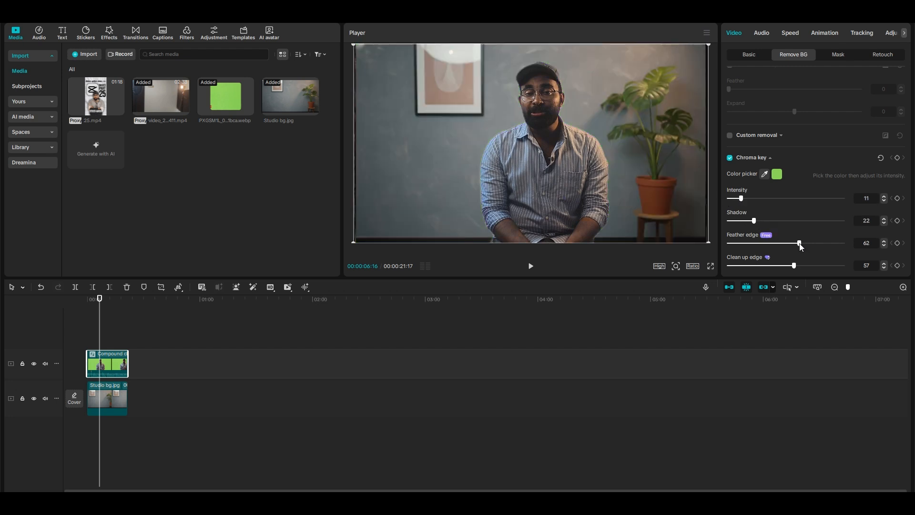
{"action": "left_click_drag", "start_coordinate": [790, 266], "coordinate": [789, 267]}
{"action": "left_click_drag", "start_coordinate": [732, 265], "coordinate": [718, 264]}
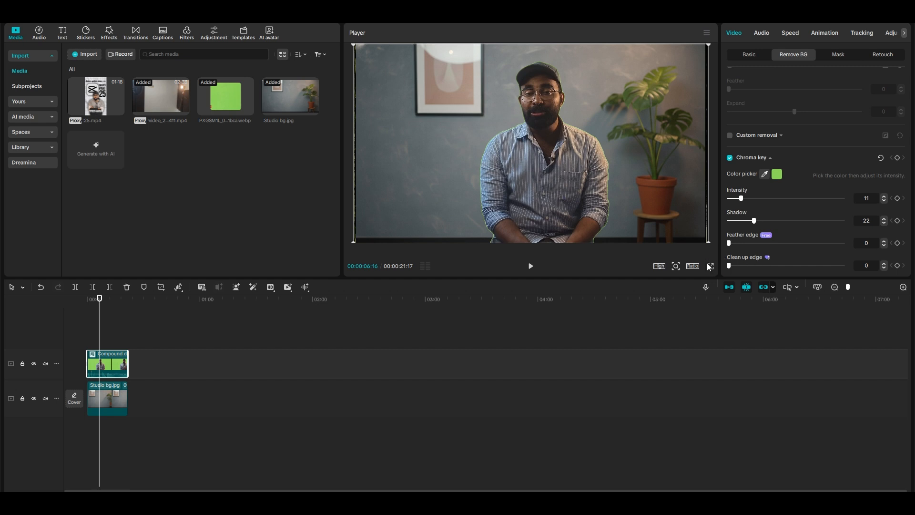
Magnify the preview to examine the green fringe along the subject's shoulders, undoing the accidental shift of the clip
{"action": "left_click", "coordinate": [677, 267]}
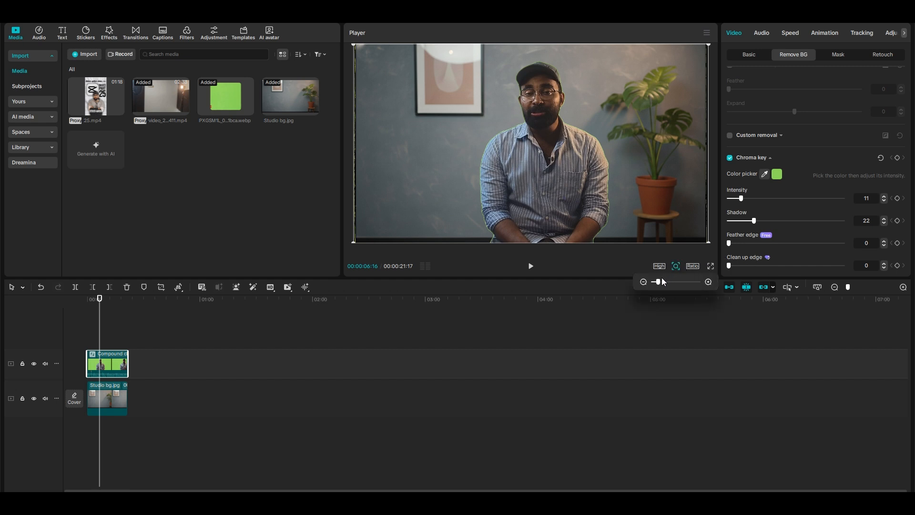
{"action": "left_click_drag", "start_coordinate": [663, 279], "coordinate": [700, 280]}
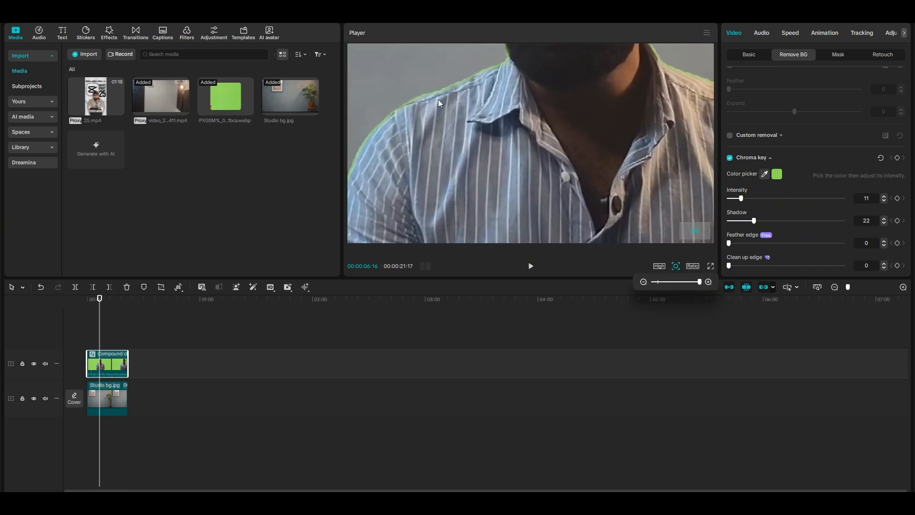
{"action": "left_click_drag", "start_coordinate": [438, 99], "coordinate": [476, 136]}
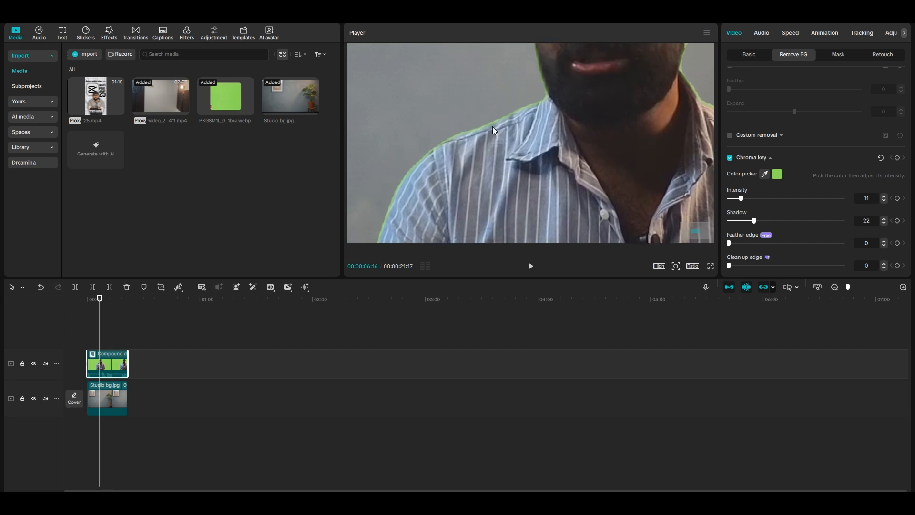
{"action": "key", "text": "ctrl+z"}
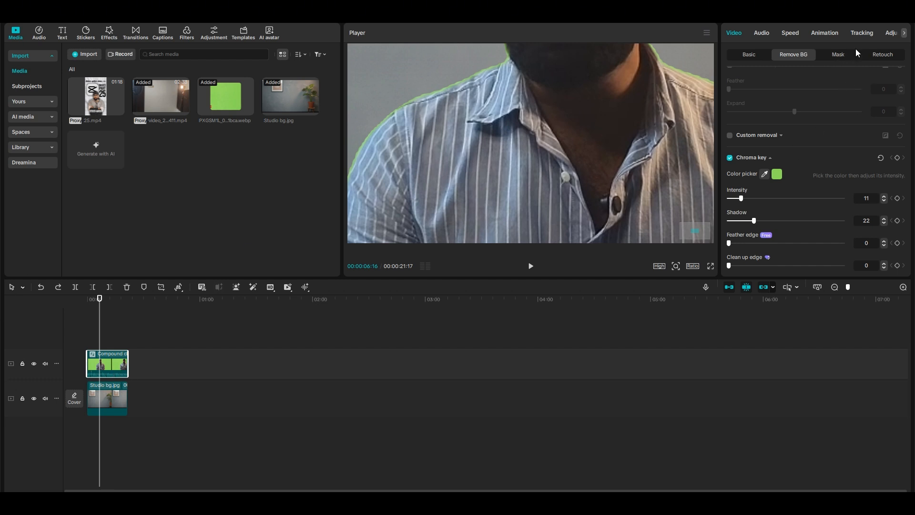
Lower the green saturation to -100 in the compound clip's HSL adjustments
{"action": "left_click", "coordinate": [892, 33]}
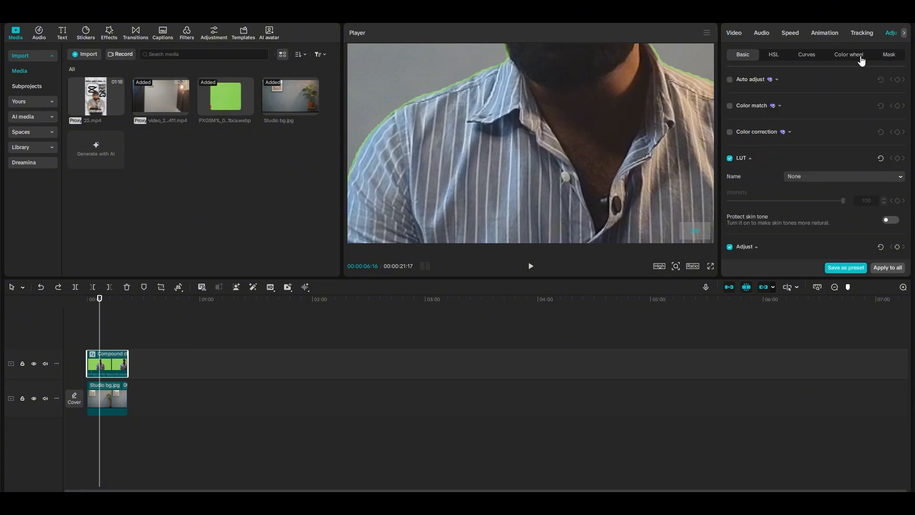
{"action": "left_click", "coordinate": [817, 57]}
{"action": "left_click", "coordinate": [773, 55]}
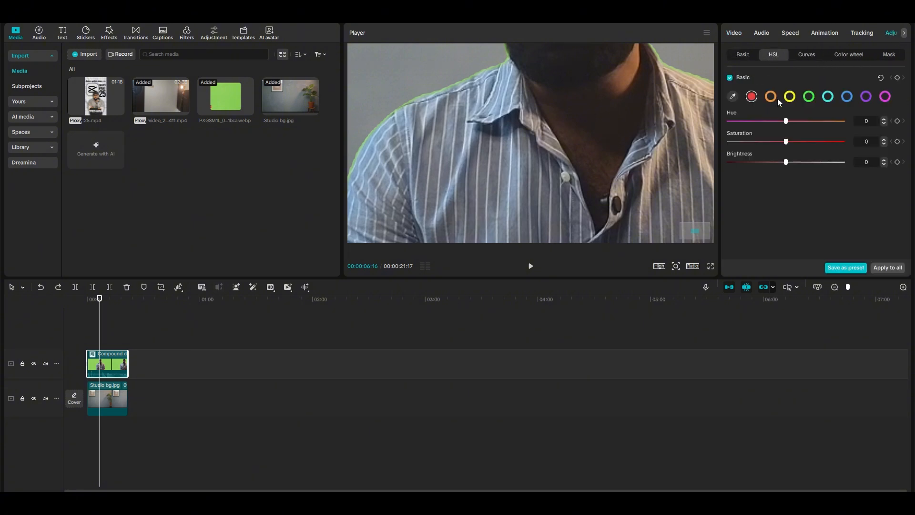
{"action": "left_click", "coordinate": [809, 97]}
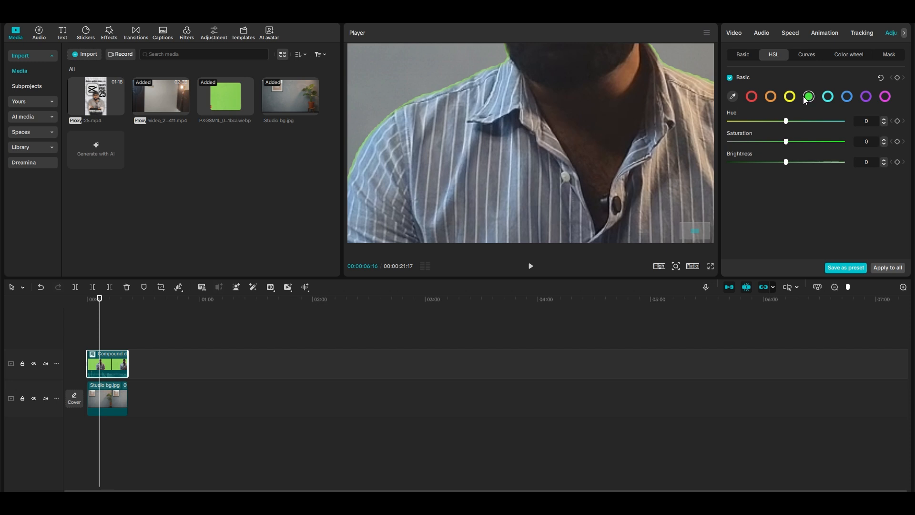
{"action": "left_click_drag", "start_coordinate": [787, 148], "coordinate": [687, 153]}
Restore the preview to full-frame view and play the composite to check the subject's edges
{"action": "left_click", "coordinate": [676, 267]}
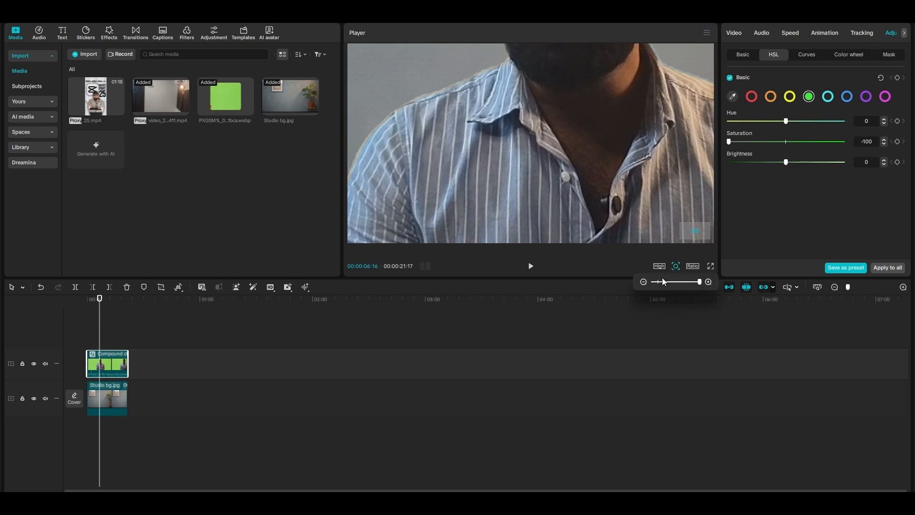
{"action": "left_click", "coordinate": [660, 282]}
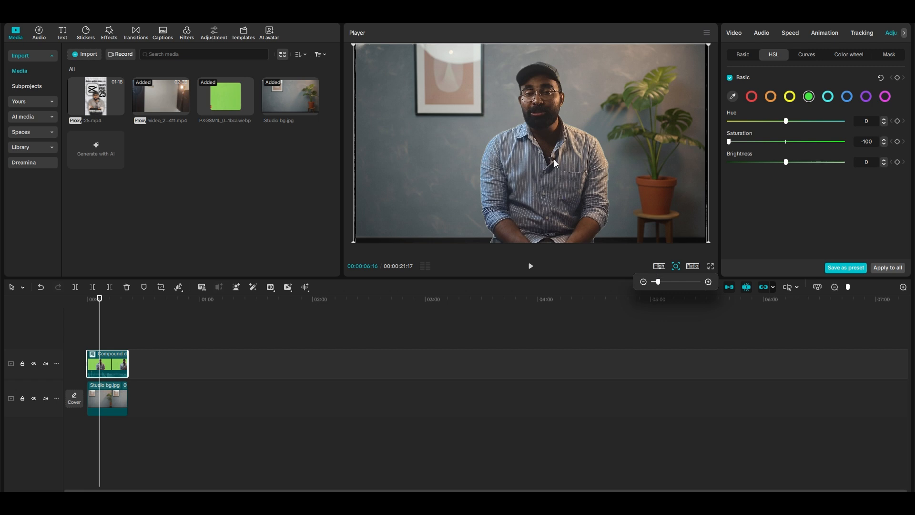
{"action": "left_click", "coordinate": [531, 268]}
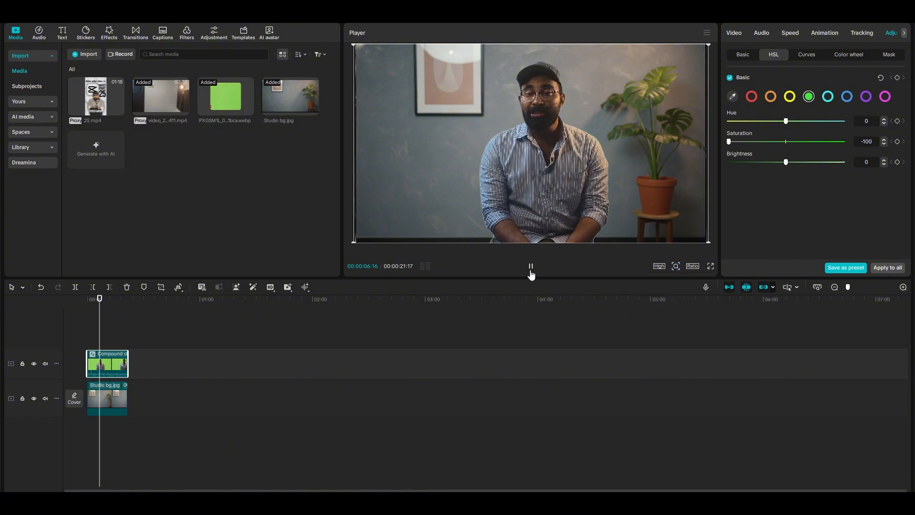
{"action": "left_click", "coordinate": [532, 268]}
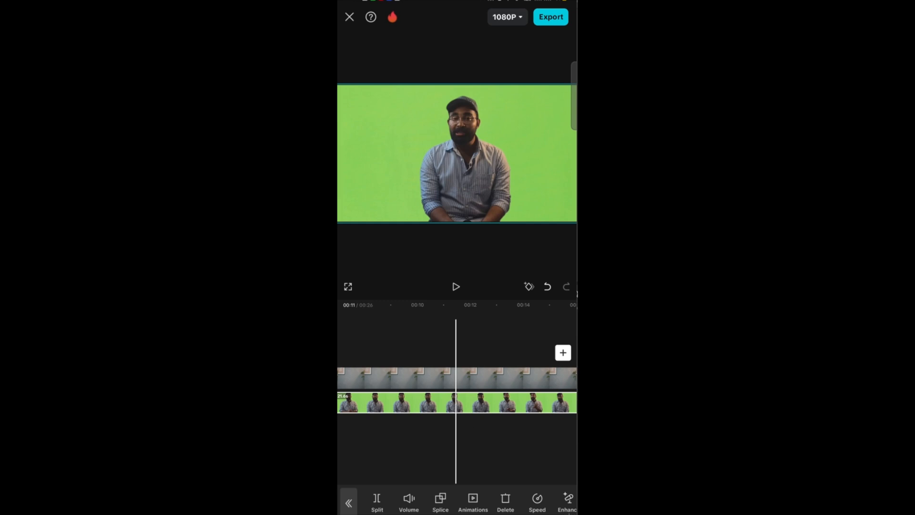
Select the green-screen overlay clip and look through its editing tools for background removal
{"action": "left_click", "coordinate": [468, 374]}
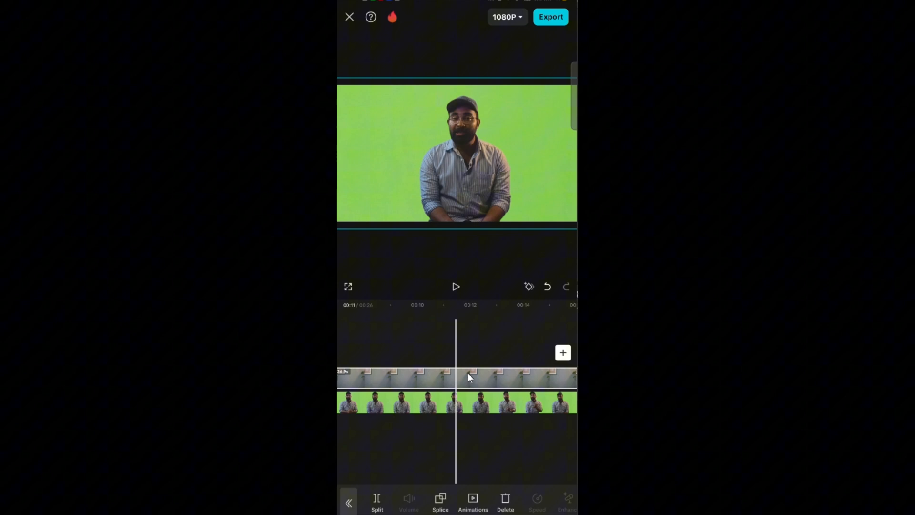
{"action": "left_click", "coordinate": [459, 402]}
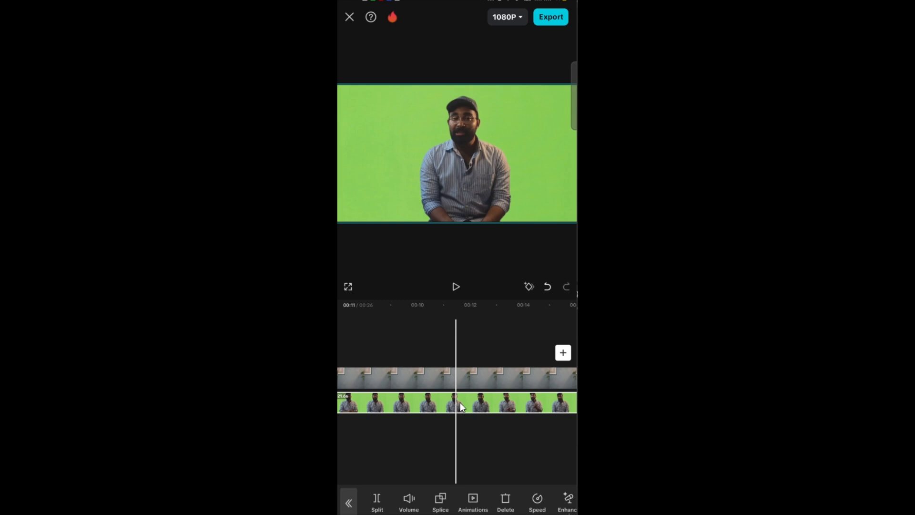
{"action": "left_click_drag", "start_coordinate": [534, 505], "coordinate": [366, 507]}
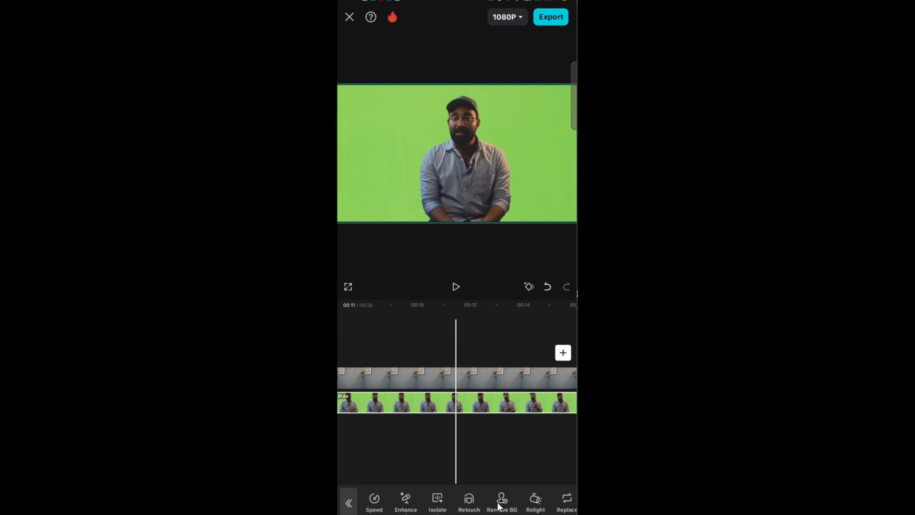
{"action": "left_click_drag", "start_coordinate": [513, 510], "coordinate": [411, 510]}
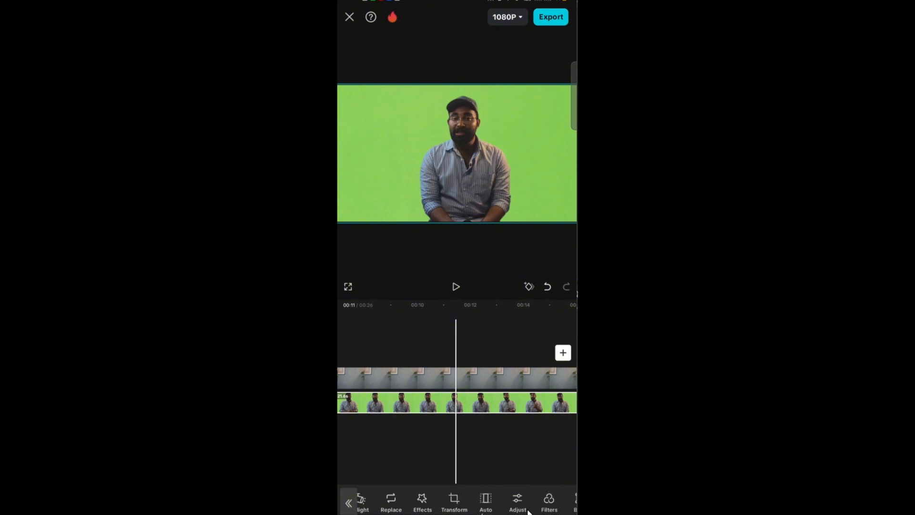
{"action": "left_click_drag", "start_coordinate": [471, 510], "coordinate": [414, 511]}
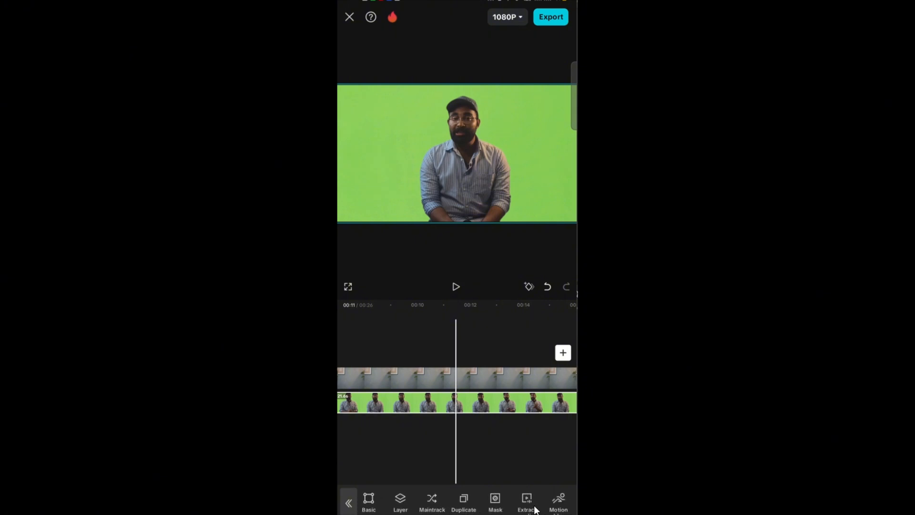
{"action": "left_click_drag", "start_coordinate": [556, 511], "coordinate": [396, 512]}
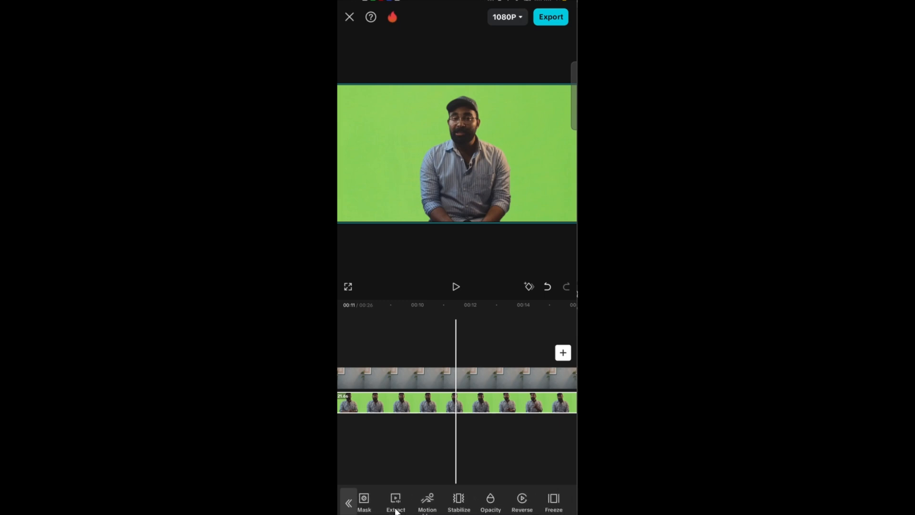
{"action": "left_click_drag", "start_coordinate": [558, 497], "coordinate": [478, 497]}
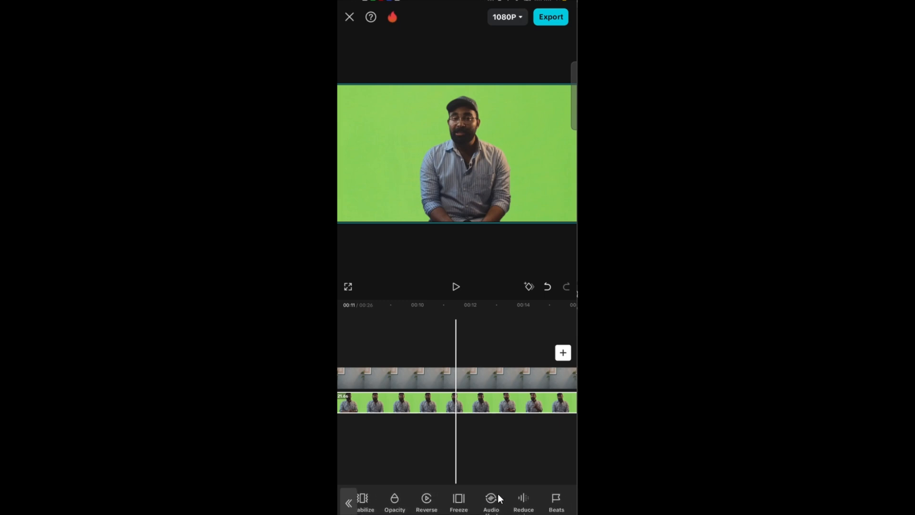
{"action": "left_click_drag", "start_coordinate": [402, 502], "coordinate": [548, 503]}
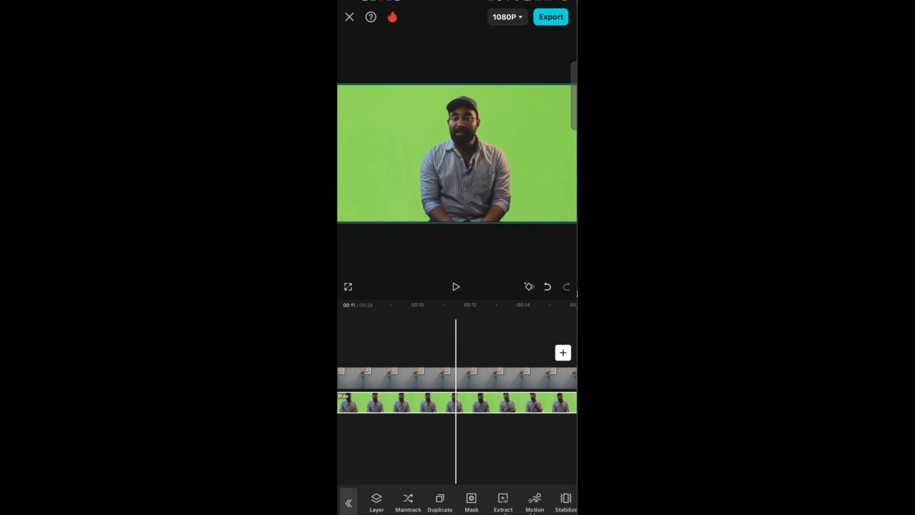
{"action": "left_click_drag", "start_coordinate": [387, 505], "coordinate": [543, 499]}
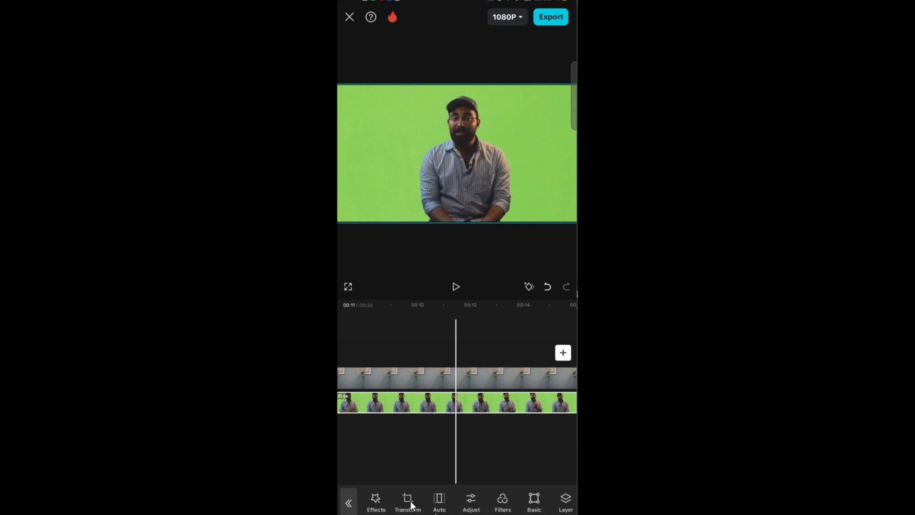
{"action": "left_click_drag", "start_coordinate": [409, 500], "coordinate": [567, 510]}
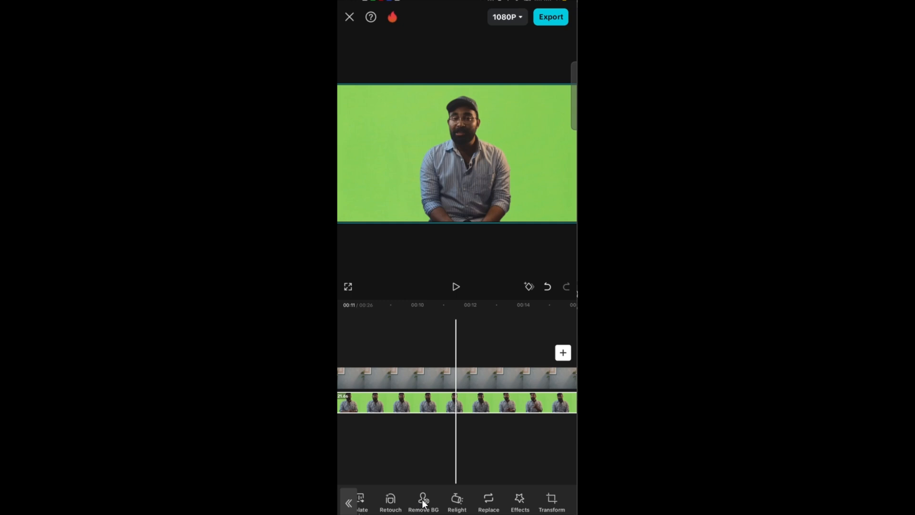
Open the chroma key background removal for the green-screen clip and sample the green backdrop beside the subject with the color picker
{"action": "left_click", "coordinate": [422, 503]}
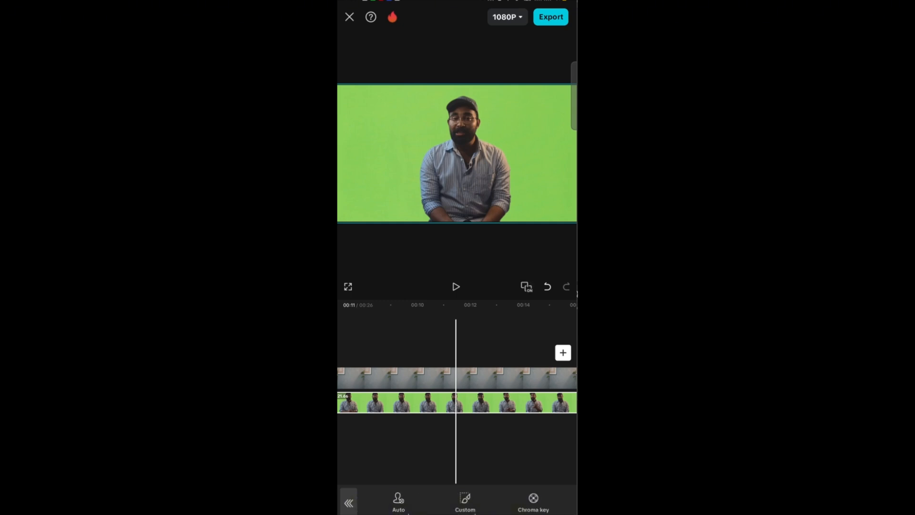
{"action": "left_click", "coordinate": [533, 501]}
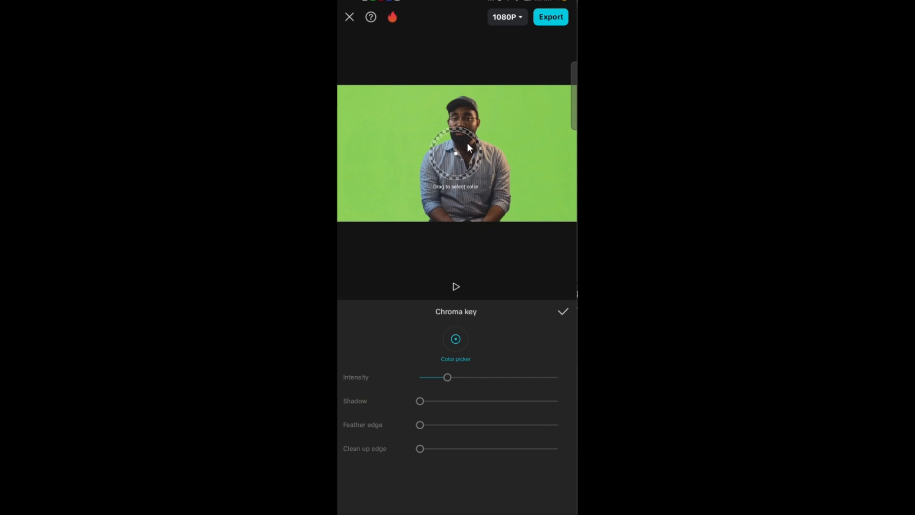
{"action": "left_click_drag", "start_coordinate": [455, 153], "coordinate": [378, 138]}
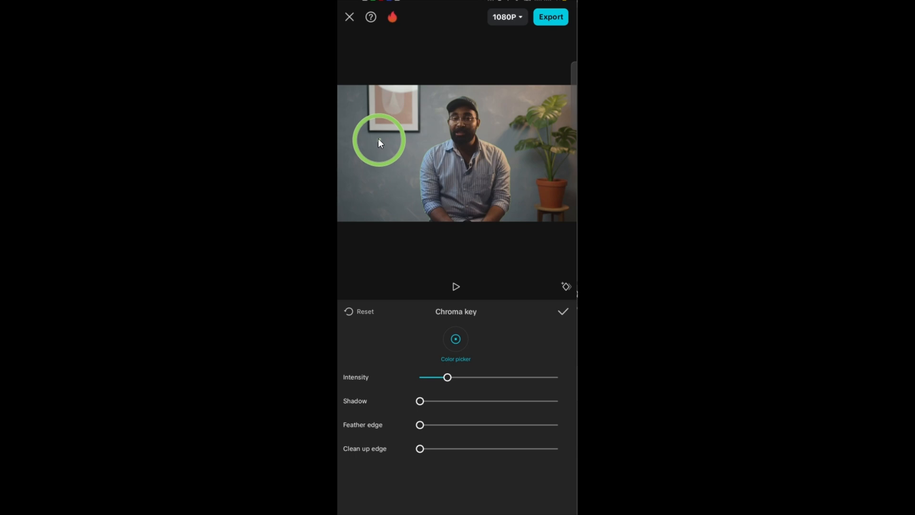
{"action": "mouse_move", "coordinate": [378, 139]}
{"action": "left_mouse_down"}
{"action": "mouse_move", "coordinate": [371, 141]}
{"action": "mouse_move", "coordinate": [380, 141]}
{"action": "left_mouse_up"}
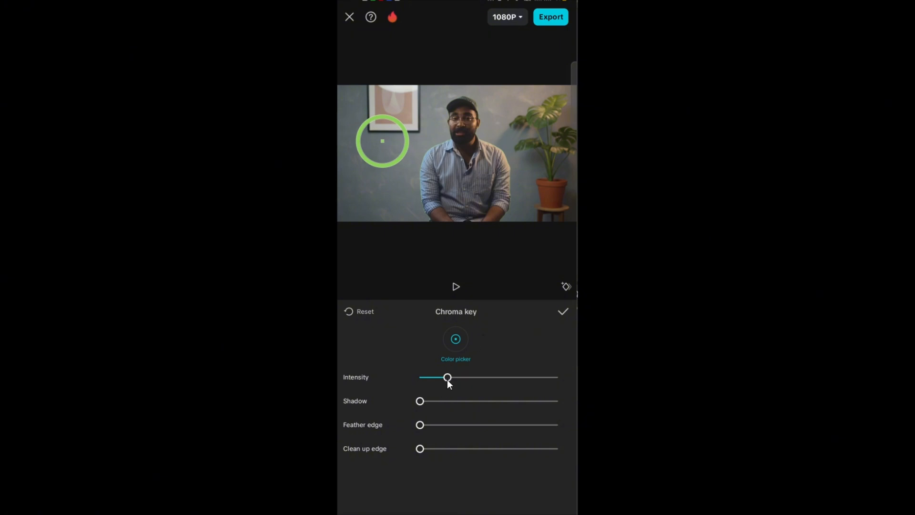
Try low and high chroma key intensities on the green-screen clip, and settle on an intensity of 25
{"action": "mouse_move", "coordinate": [448, 376]}
{"action": "left_mouse_down"}
{"action": "mouse_move", "coordinate": [547, 377]}
{"action": "mouse_move", "coordinate": [449, 382]}
{"action": "left_mouse_up"}
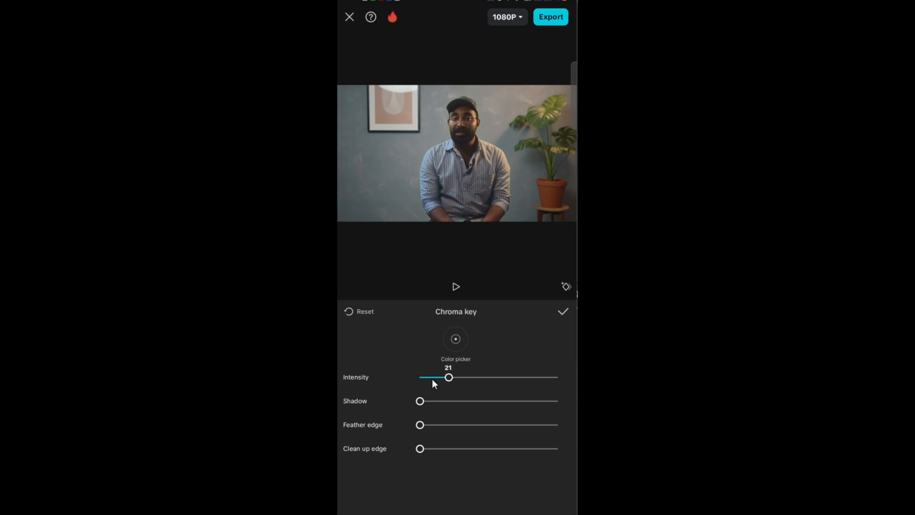
{"action": "left_click_drag", "start_coordinate": [423, 379], "coordinate": [452, 377]}
{"action": "left_click_drag", "start_coordinate": [469, 377], "coordinate": [512, 377]}
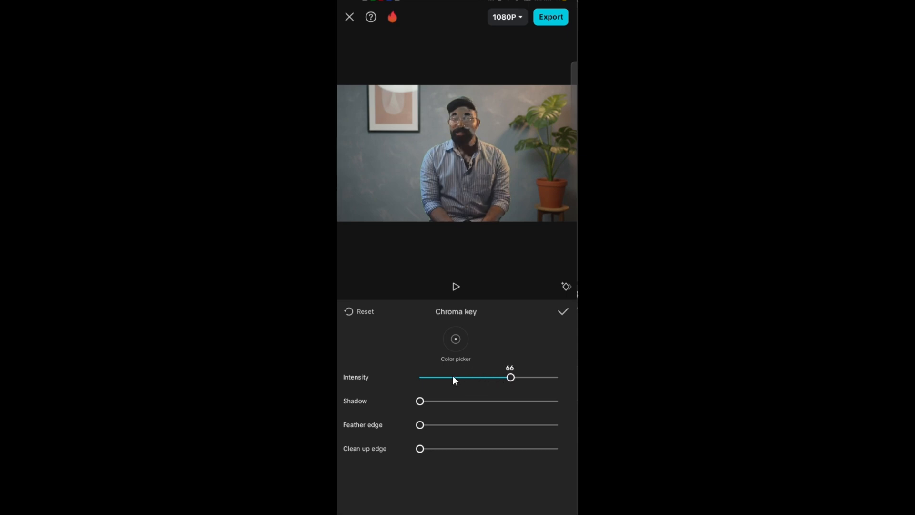
{"action": "left_click_drag", "start_coordinate": [494, 382], "coordinate": [460, 379]}
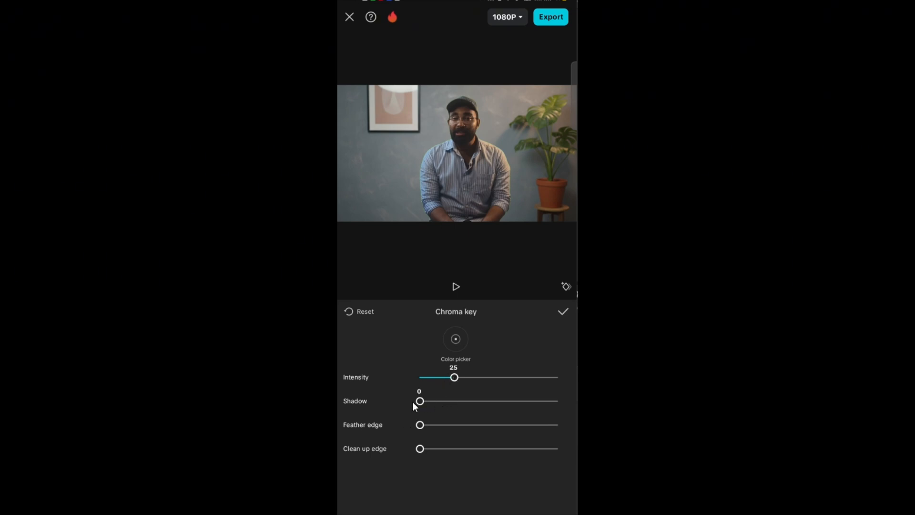
Raise the chroma key shadow and feather edge to over a third, set clean up edge to 62, and play the composite to check it
{"action": "left_click_drag", "start_coordinate": [459, 401], "coordinate": [472, 425]}
{"action": "left_click_drag", "start_coordinate": [418, 447], "coordinate": [491, 445]}
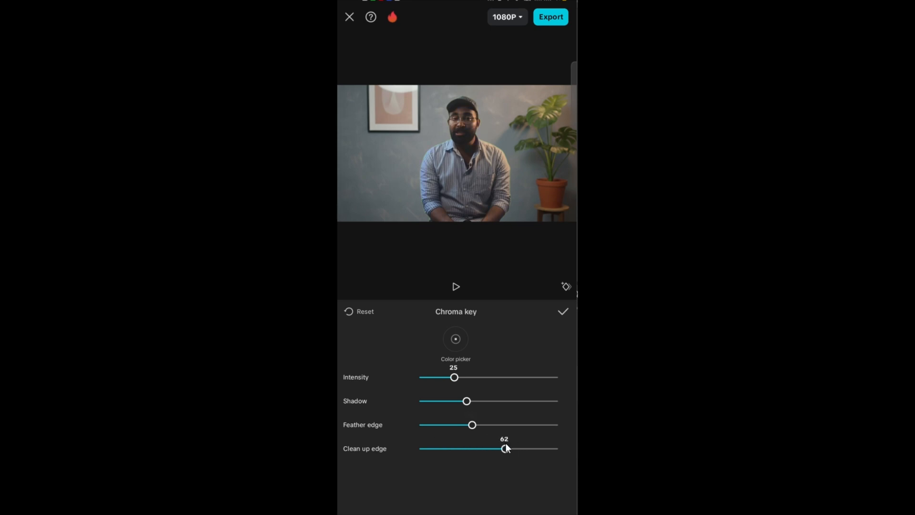
{"action": "left_click", "coordinate": [456, 287]}
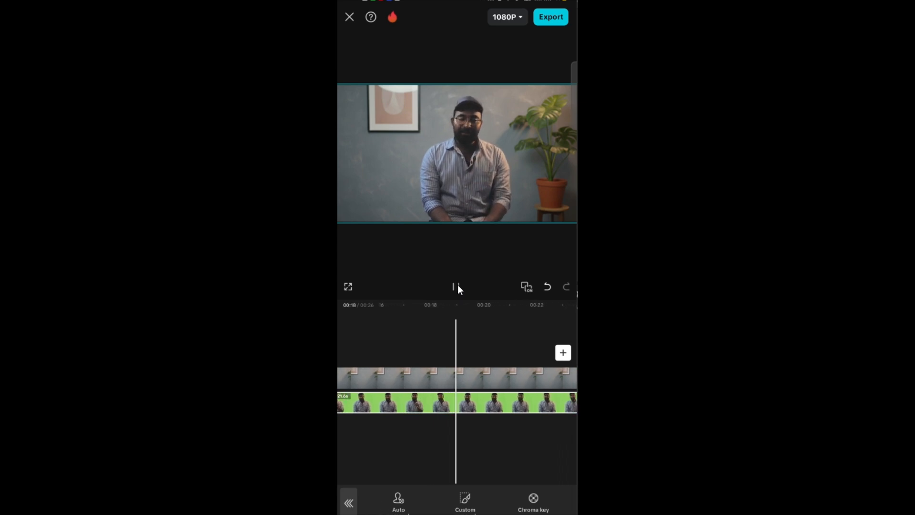
{"action": "left_click", "coordinate": [456, 287]}
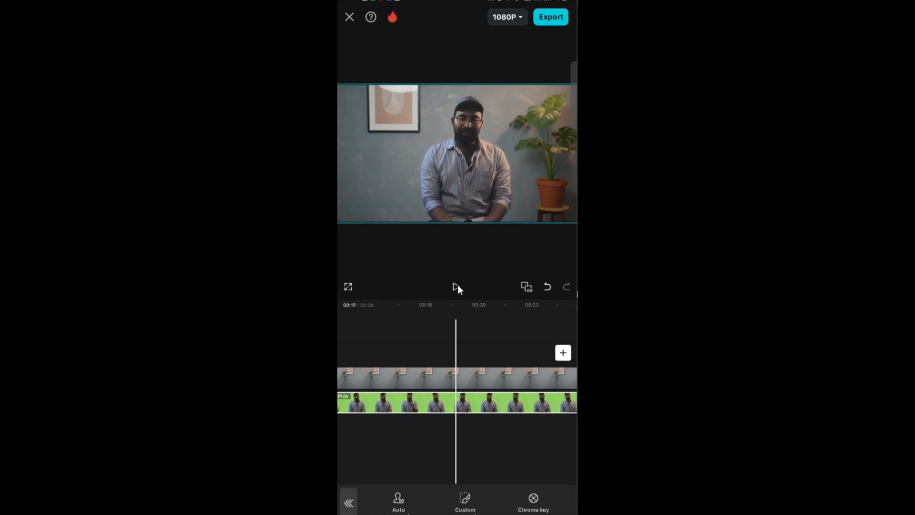